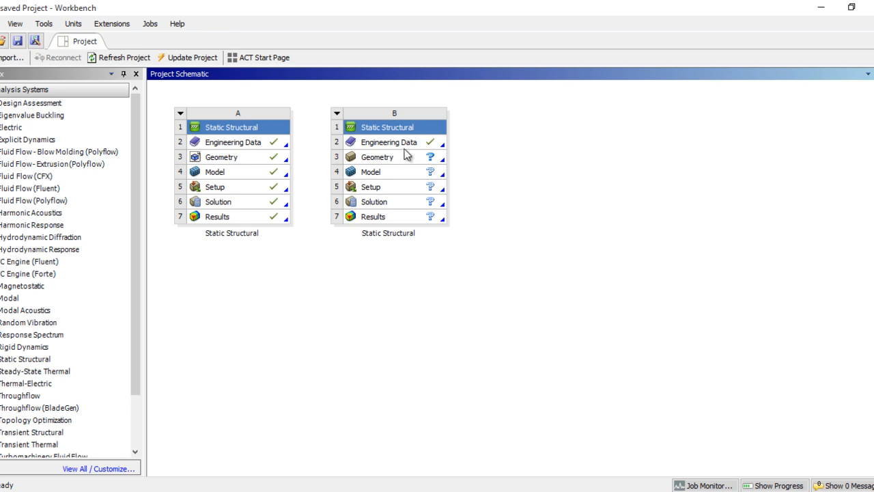
# Step: Import the file "ansys tutorials plate with center hole.STEP" as the geometry of Static Structural system B
pyautogui.click(402, 160)
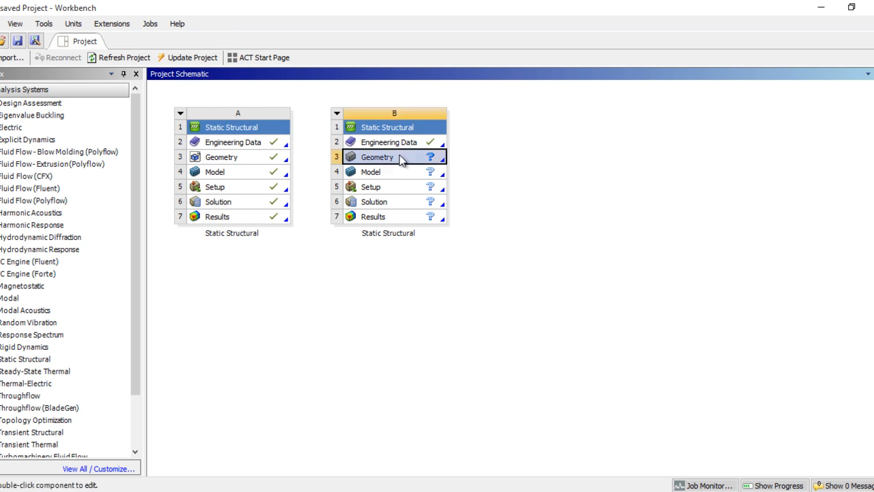
pyautogui.rightClick(400, 159)
pyautogui.moveTo(464, 193)
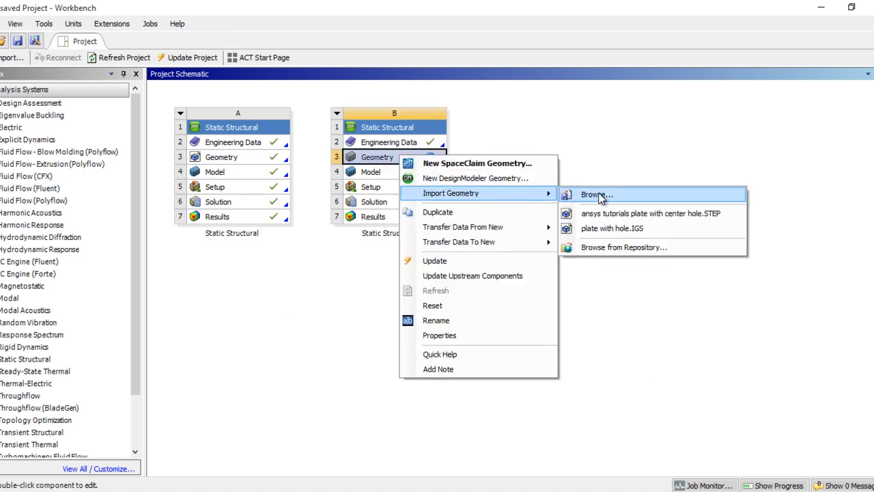
pyautogui.click(616, 214)
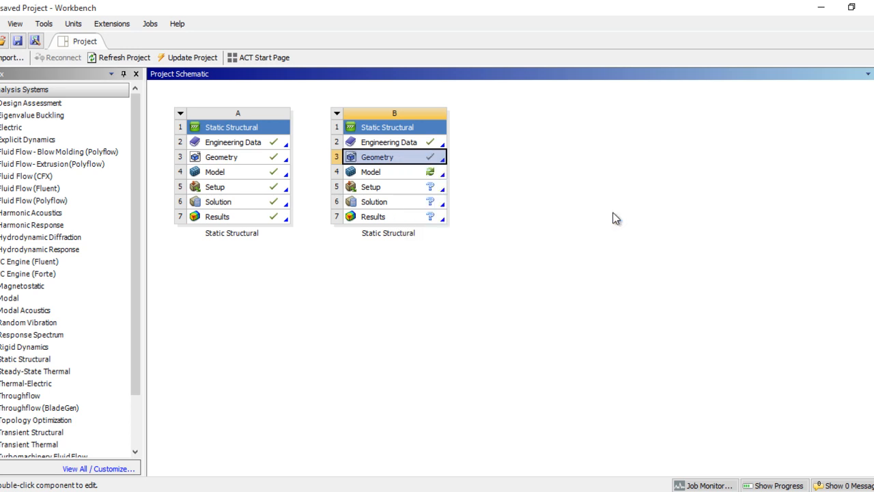
# Step: Open the model of Static Structural system B for editing in Mechanical
pyautogui.click(414, 176)
pyautogui.rightClick(413, 176)
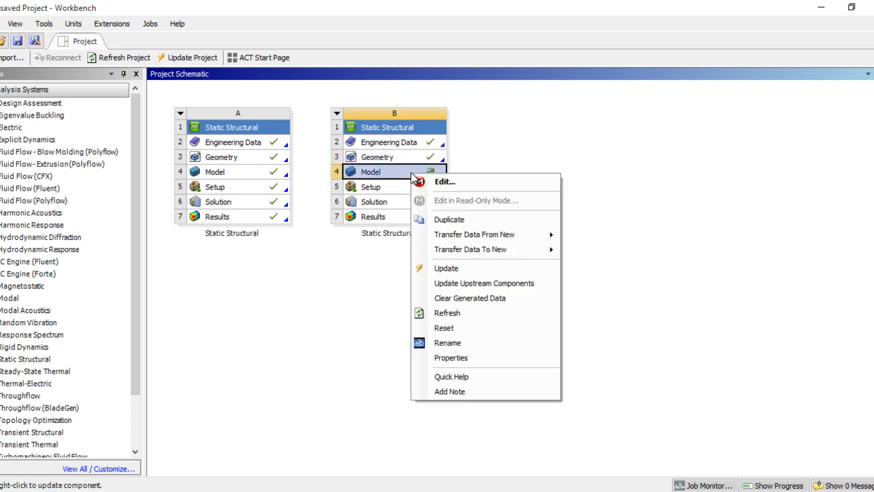
pyautogui.click(441, 183)
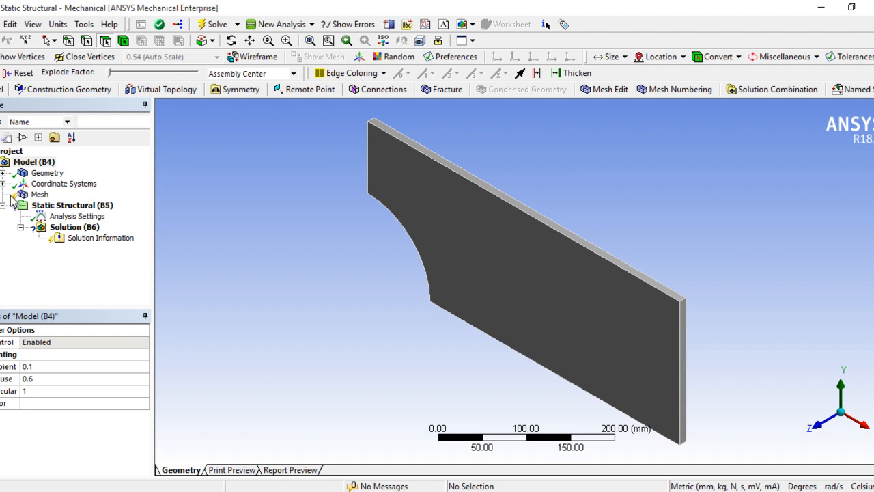
# Step: Rename the imported body under Geometry to "plate"
pyautogui.moveTo(447, 365); pyautogui.dragTo(552, 347, button='middle')
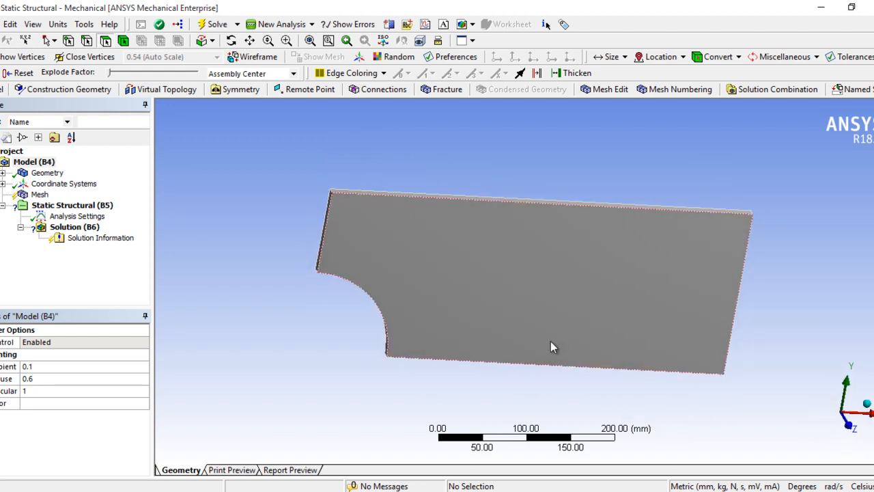
pyautogui.click(39, 179)
pyautogui.click(3, 174)
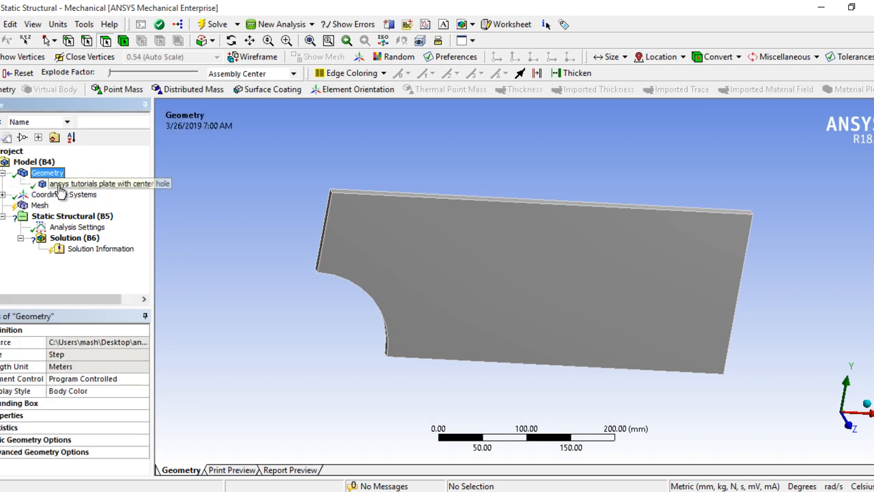
pyautogui.click(71, 187)
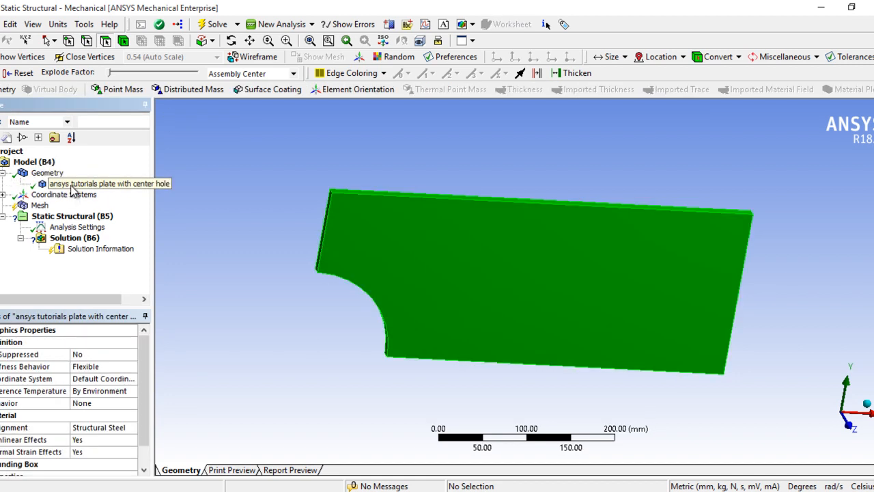
pyautogui.rightClick(73, 190)
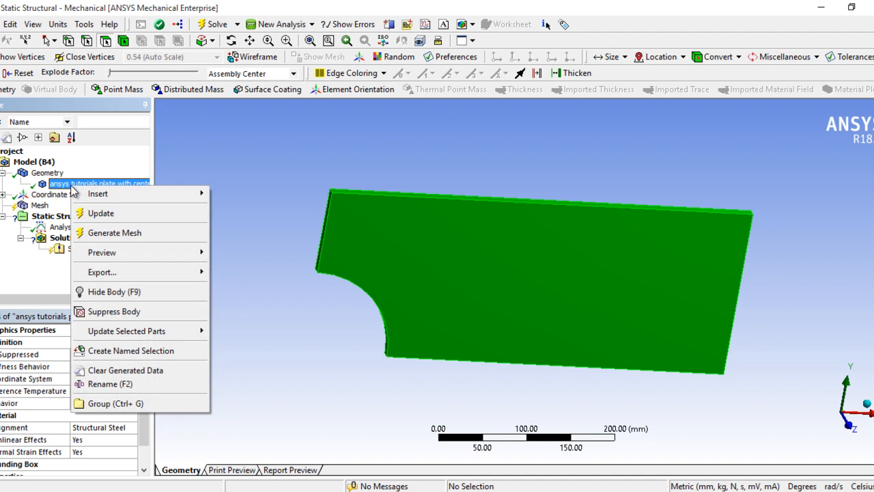
pyautogui.click(111, 385)
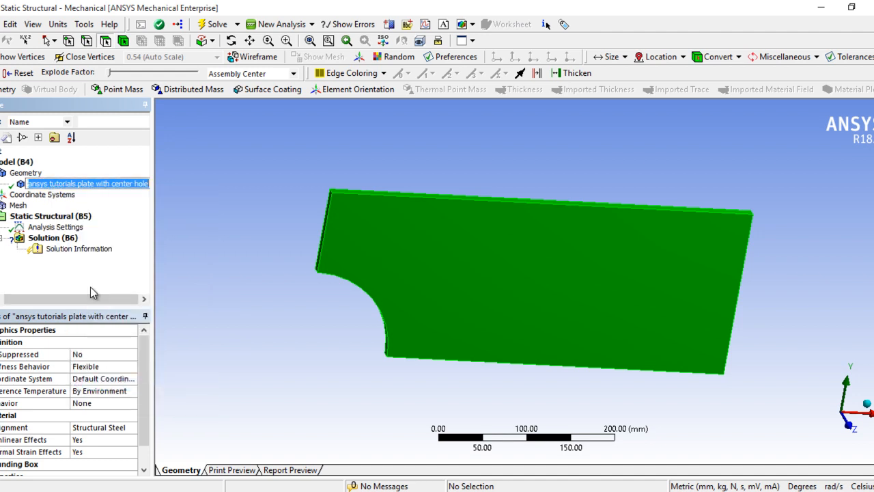
pyautogui.write('plate')
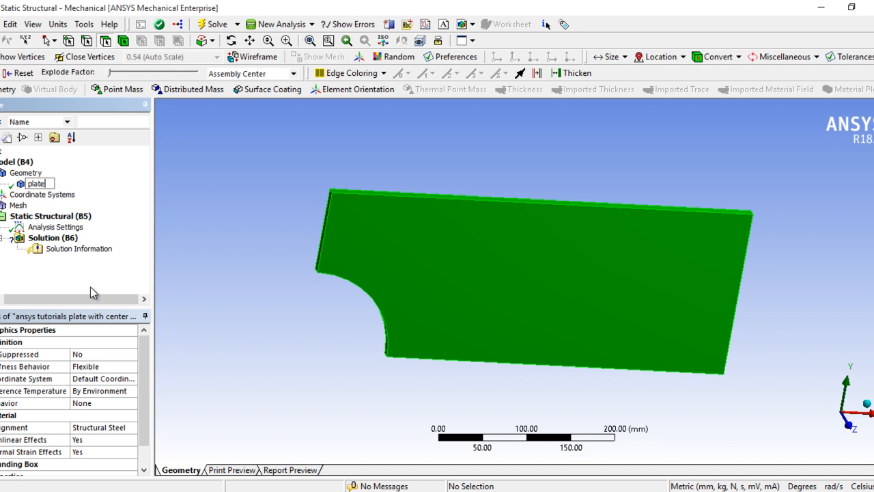
pyautogui.press('Return')
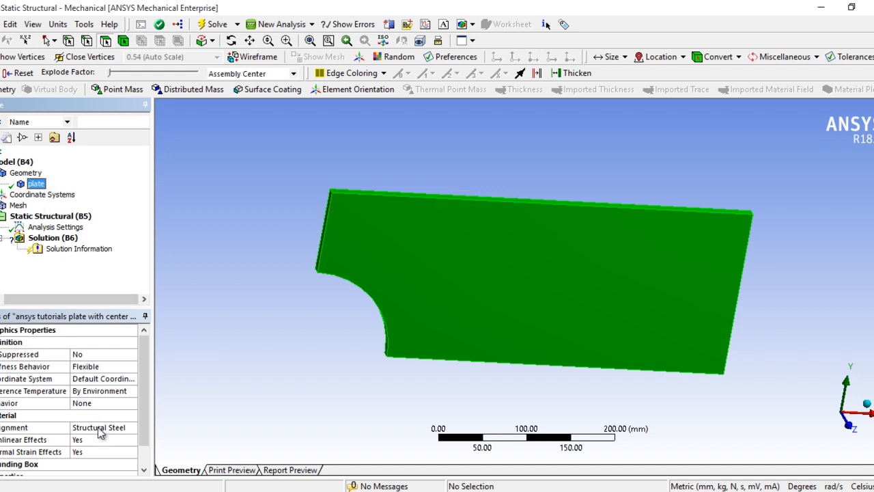
# Step: Generate the mesh of the plate with the default settings and compare it with the geometry
pyautogui.click(12, 205)
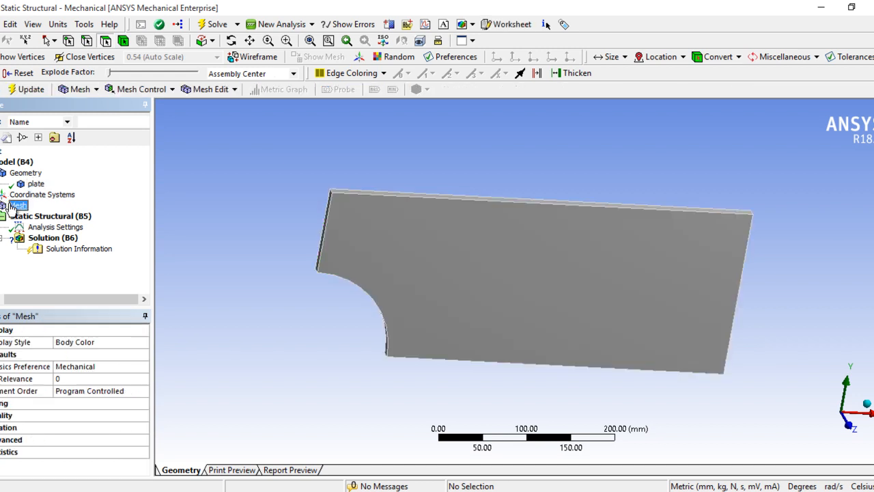
pyautogui.rightClick(12, 206)
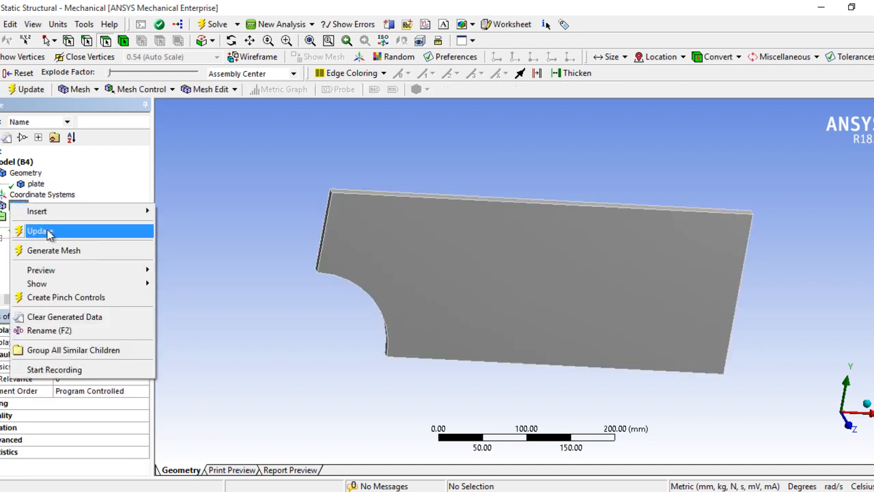
pyautogui.click(65, 251)
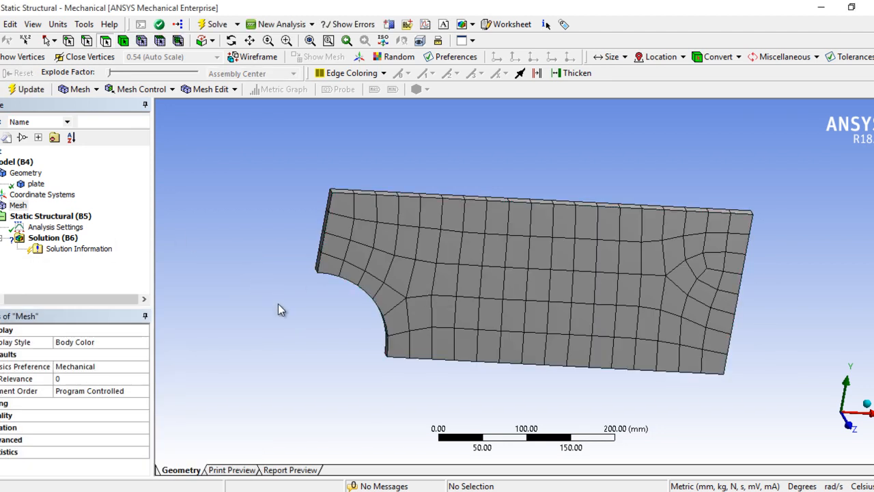
pyautogui.click(26, 172)
pyautogui.click(34, 184)
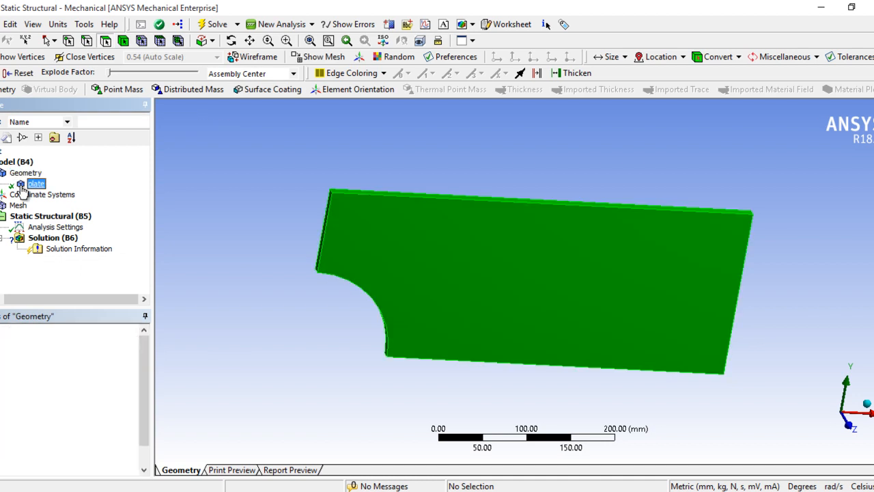
pyautogui.click(19, 206)
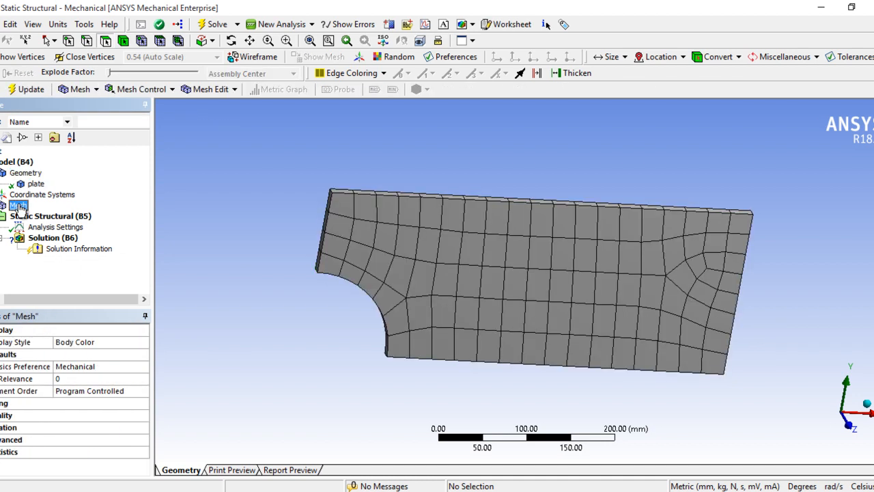
# Step: Add a Displacement support on the short straight edge face above the hole cutout, with the X component set to 0 mm
pyautogui.click(29, 216)
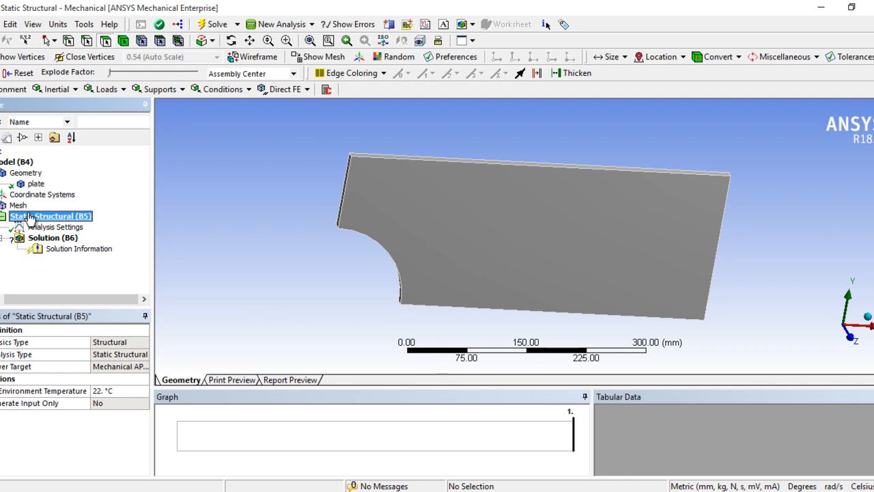
pyautogui.click(160, 90)
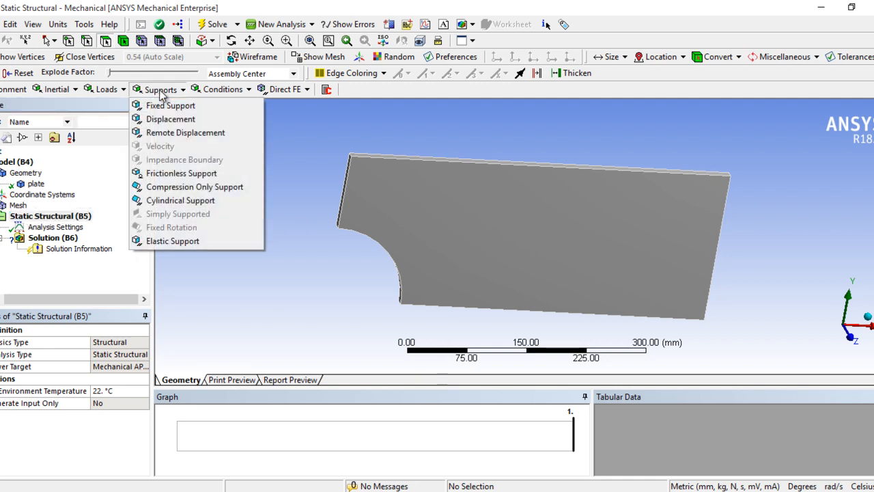
pyautogui.click(164, 119)
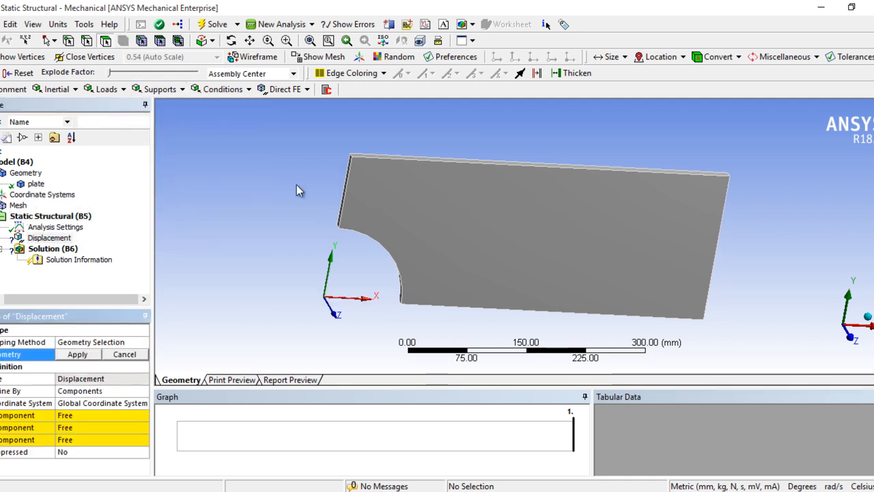
pyautogui.moveTo(344, 207); pyautogui.dragTo(355, 209, button='middle')
pyautogui.scroll(3, 354, 208)
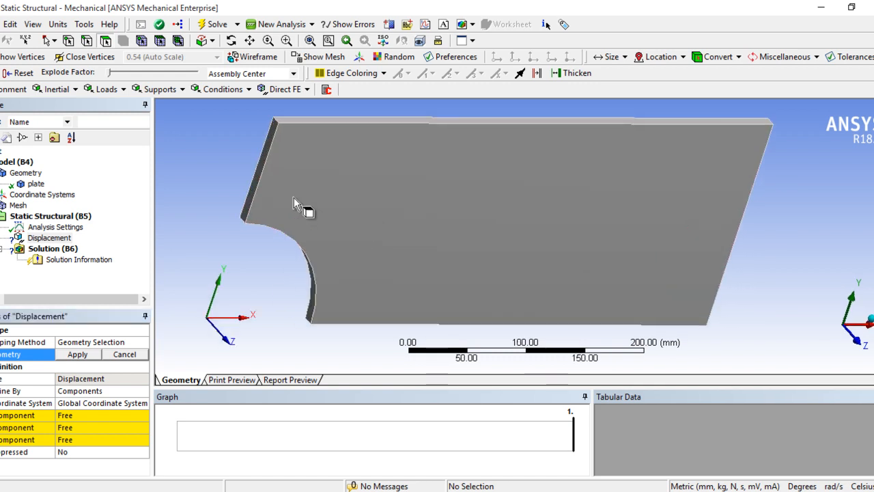
pyautogui.click(251, 191)
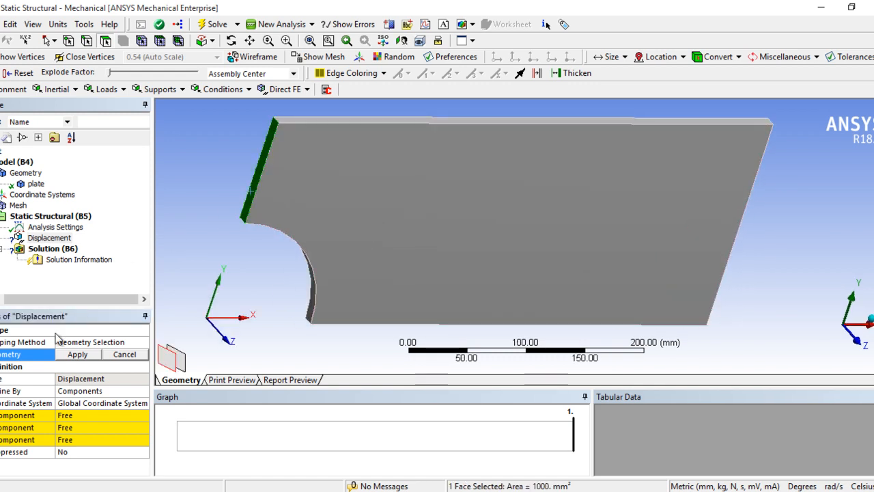
pyautogui.click(75, 356)
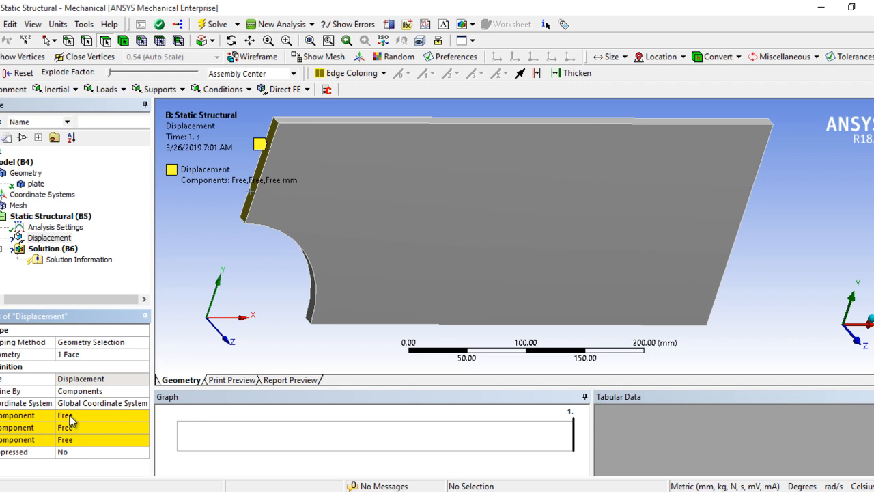
pyautogui.click(70, 416)
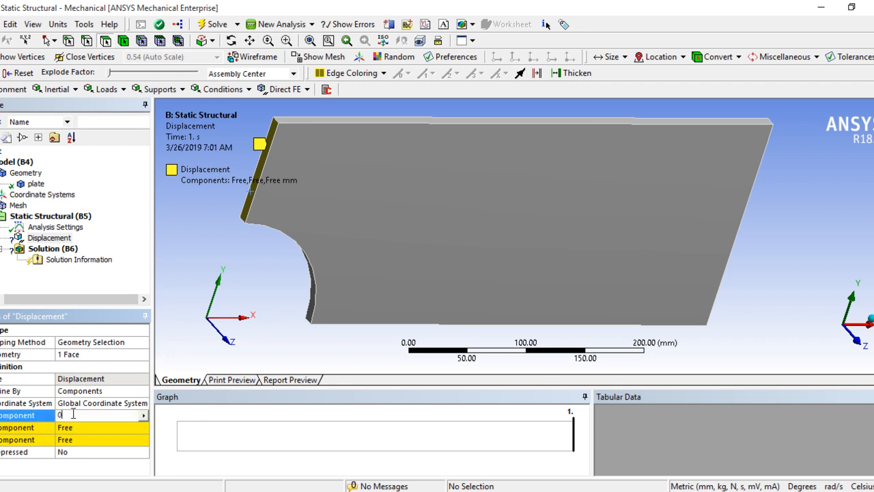
pyautogui.press('Return')
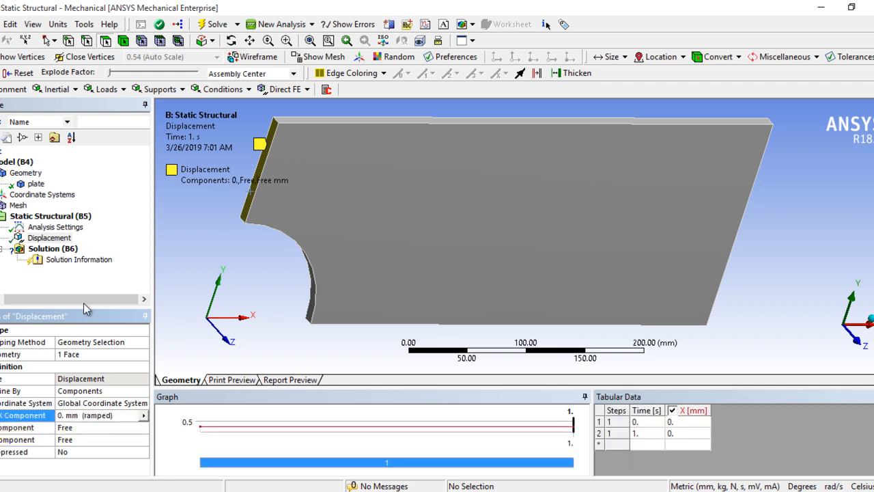
# Step: Add a second Displacement support on the long thin bottom face beside the hole cutout, with the Y component set to 0 mm
pyautogui.click(141, 90)
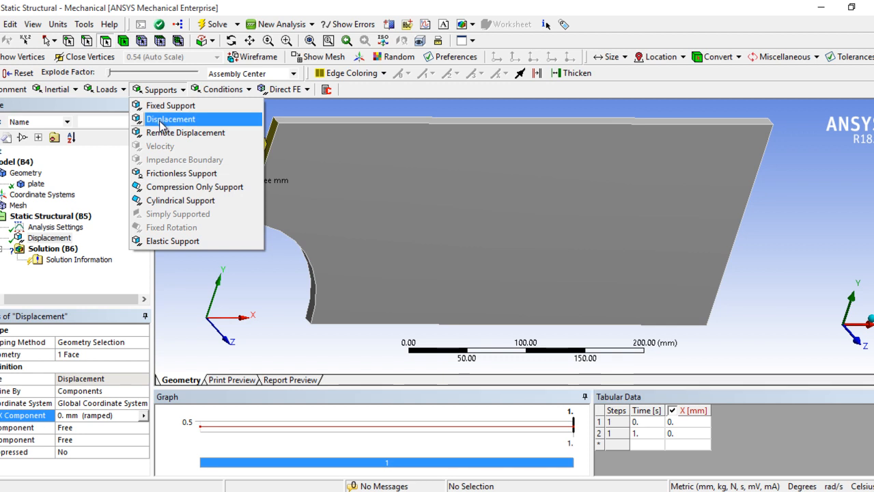
pyautogui.click(161, 124)
pyautogui.moveTo(293, 225); pyautogui.dragTo(383, 234, button='middle')
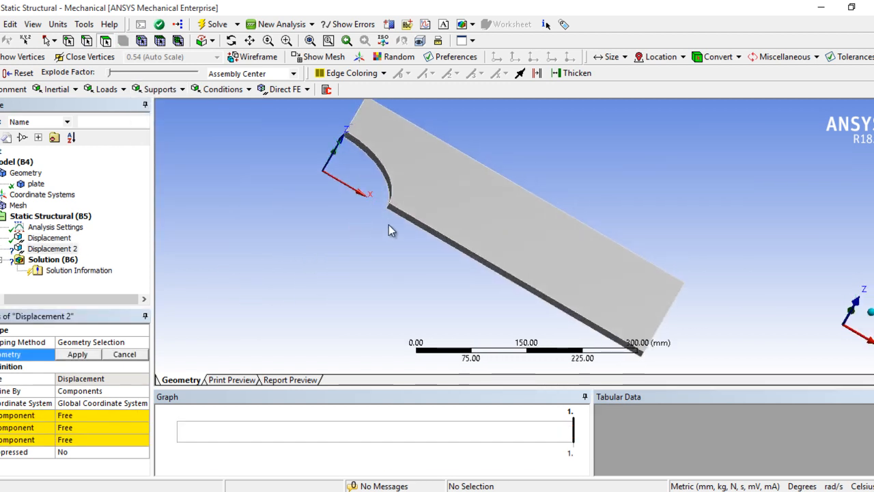
pyautogui.click(408, 220)
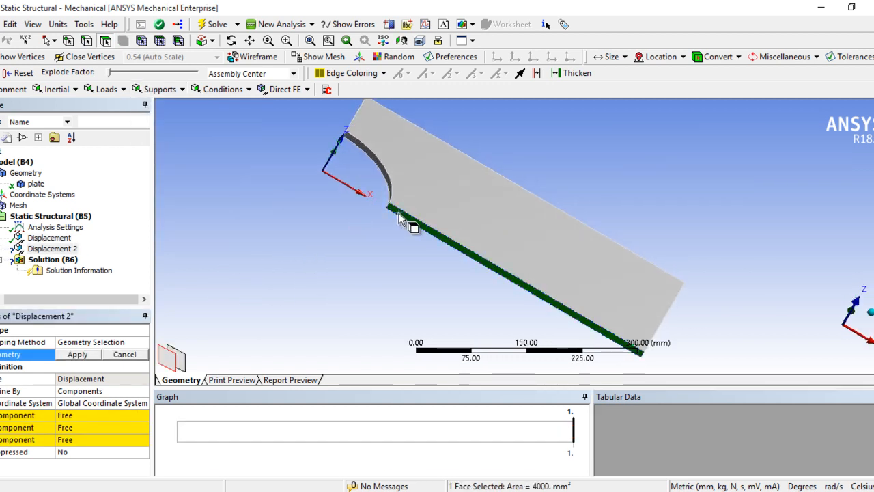
pyautogui.click(93, 355)
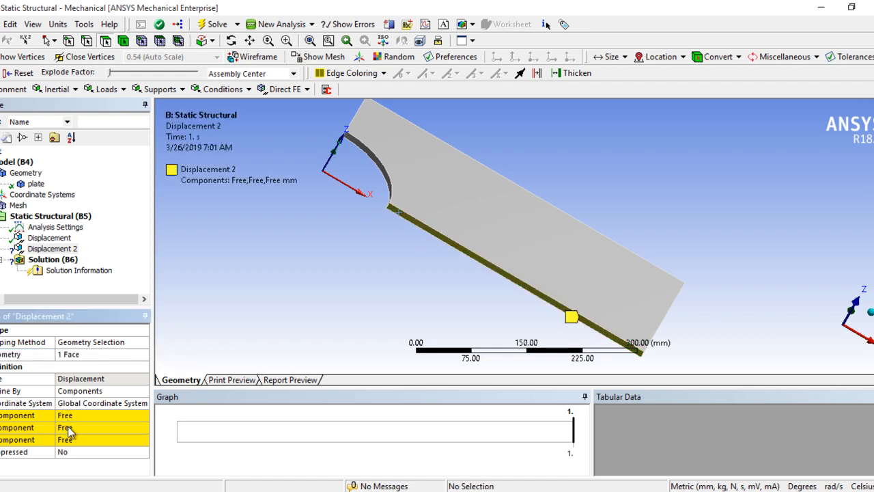
pyautogui.click(69, 427)
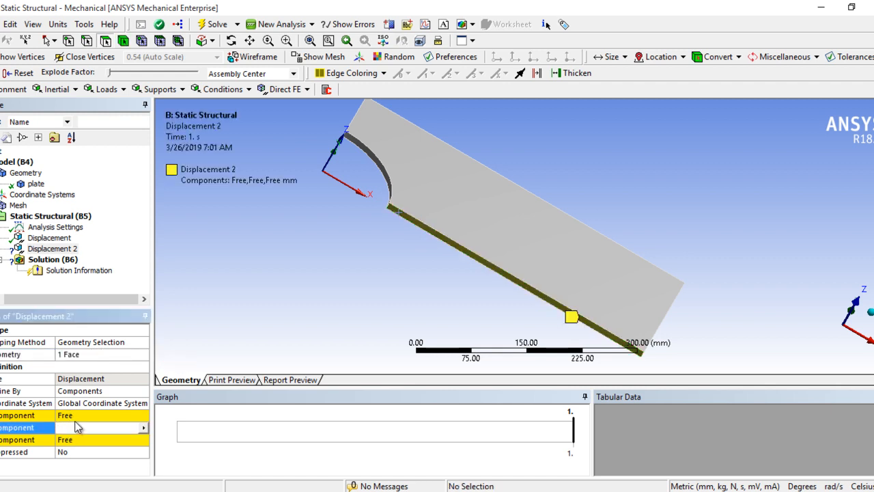
pyautogui.write('0')
pyautogui.press('Return')
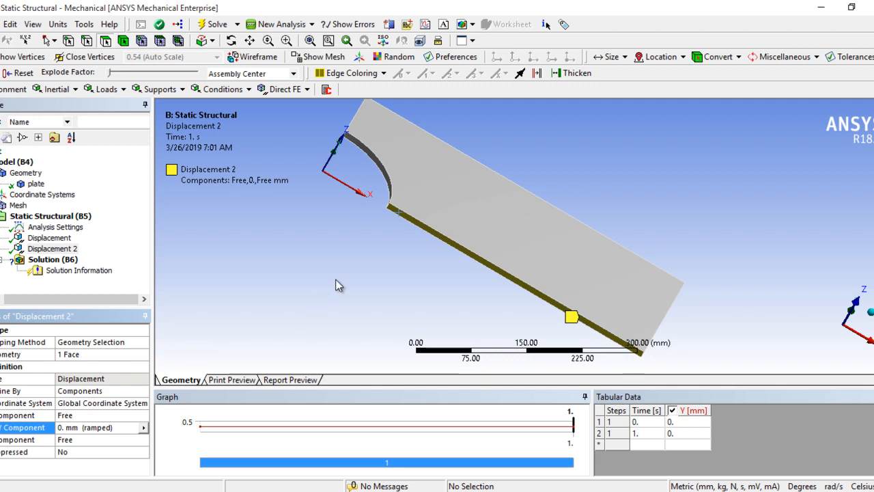
# Step: Add a third Displacement support on the plate's large flat face, with the Z component set to 0 mm
pyautogui.click(161, 89)
pyautogui.click(166, 120)
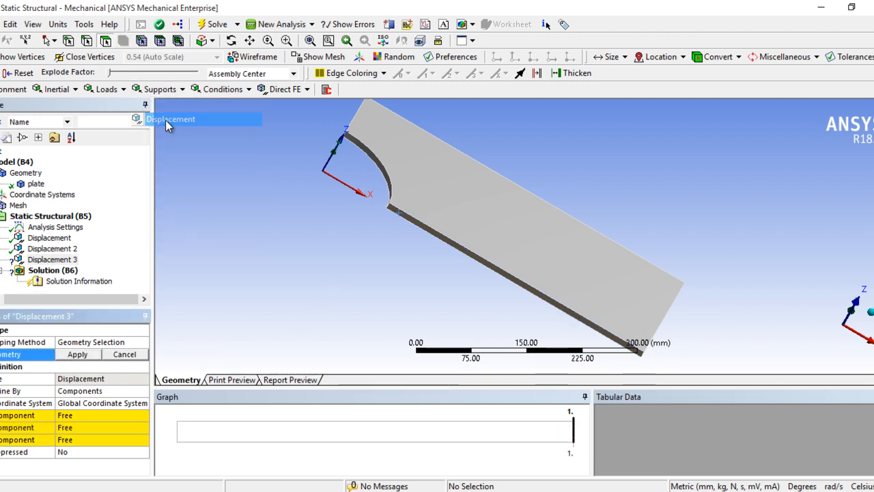
pyautogui.click(444, 212)
pyautogui.moveTo(443, 212); pyautogui.dragTo(389, 285, button='middle')
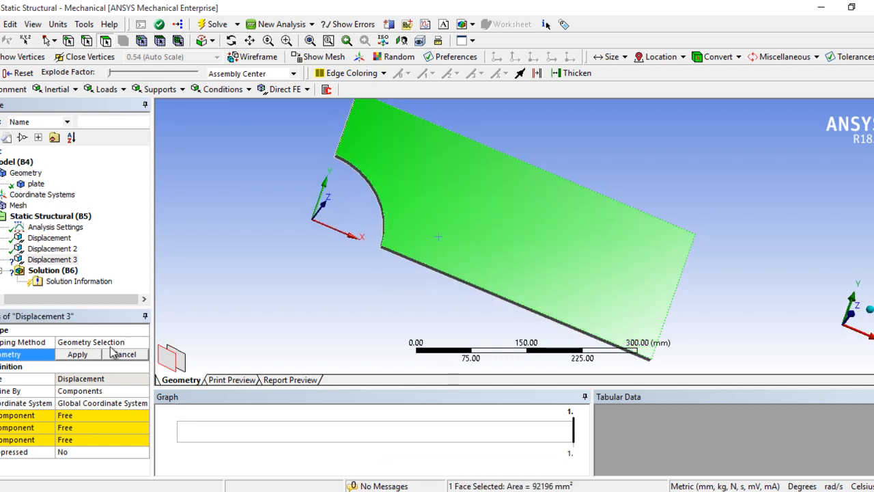
pyautogui.click(89, 355)
pyautogui.click(73, 439)
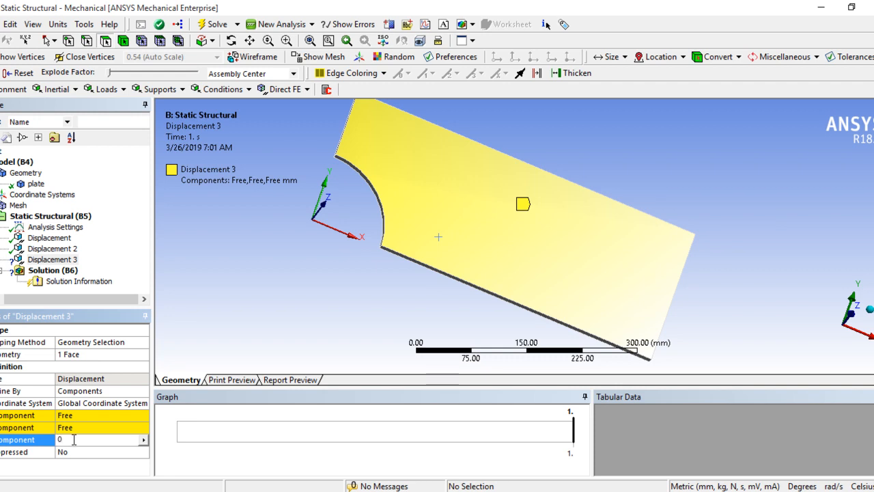
pyautogui.write('0')
pyautogui.press('Return')
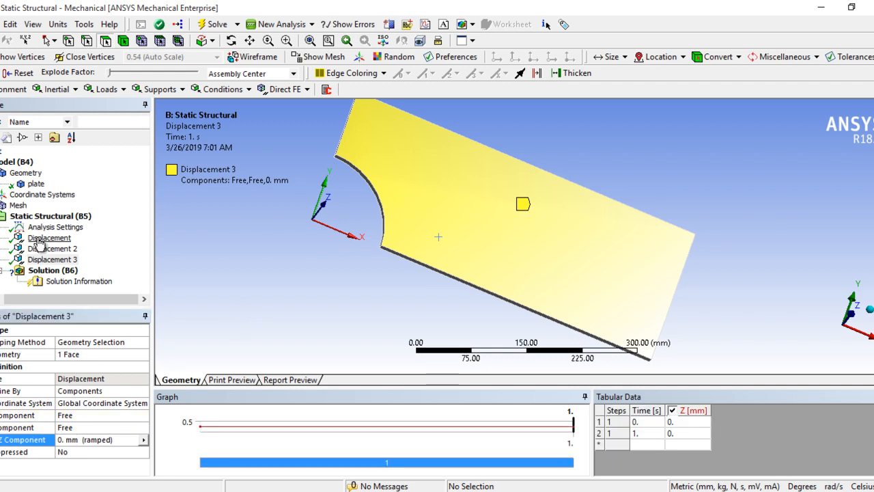
# Step: Review the three Displacement supports on the plate, first the X-constrained one alone and then all of them together
pyautogui.click(41, 237)
pyautogui.moveTo(328, 277); pyautogui.dragTo(364, 261, button='middle')
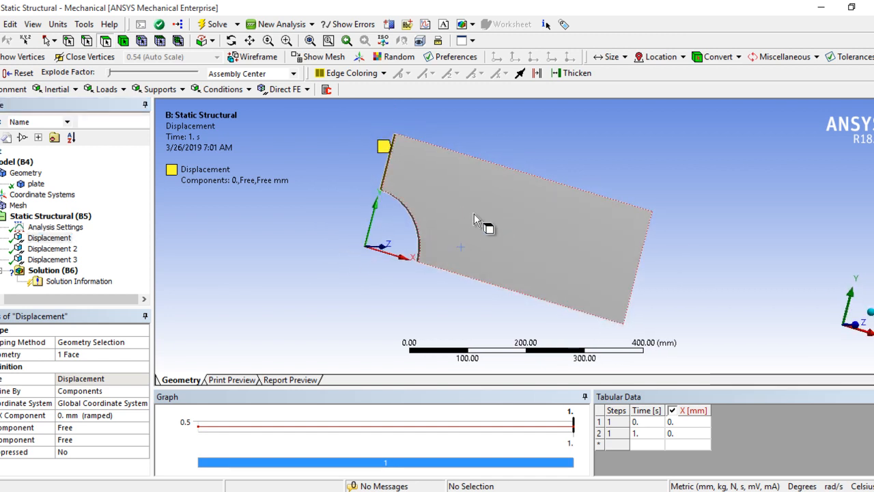
pyautogui.keyDown('ctrl'); pyautogui.click(52, 249); pyautogui.keyUp('ctrl')
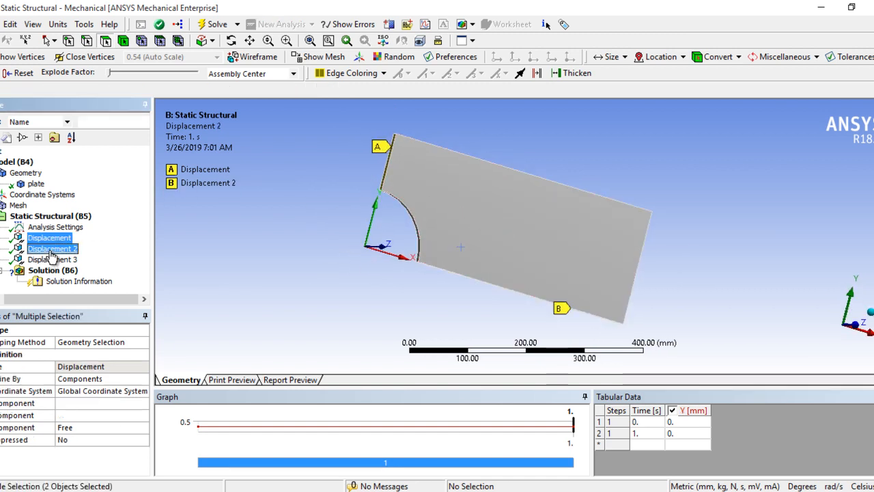
pyautogui.keyDown('ctrl'); pyautogui.click(51, 259); pyautogui.keyUp('ctrl')
pyautogui.moveTo(367, 289); pyautogui.dragTo(348, 291, button='middle')
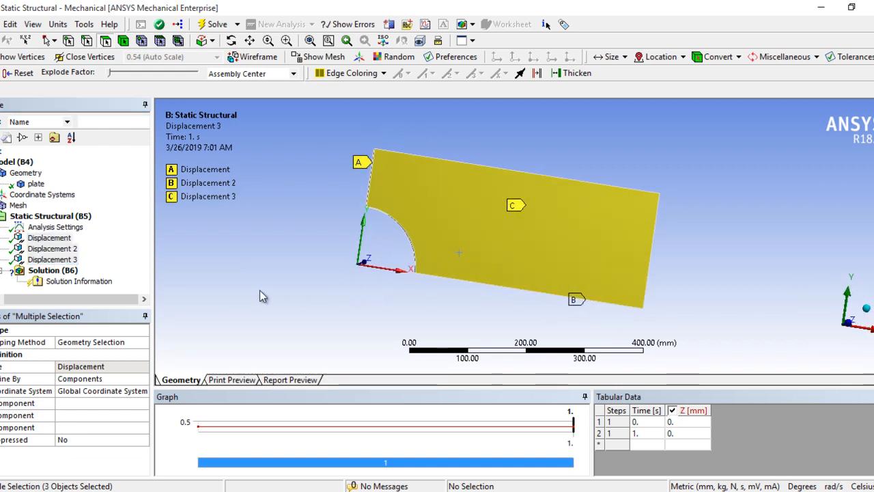
# Step: Add a Pressure load of -1 MPa on the thin short end face of the plate opposite the hole cutout
pyautogui.click(53, 217)
pyautogui.click(108, 89)
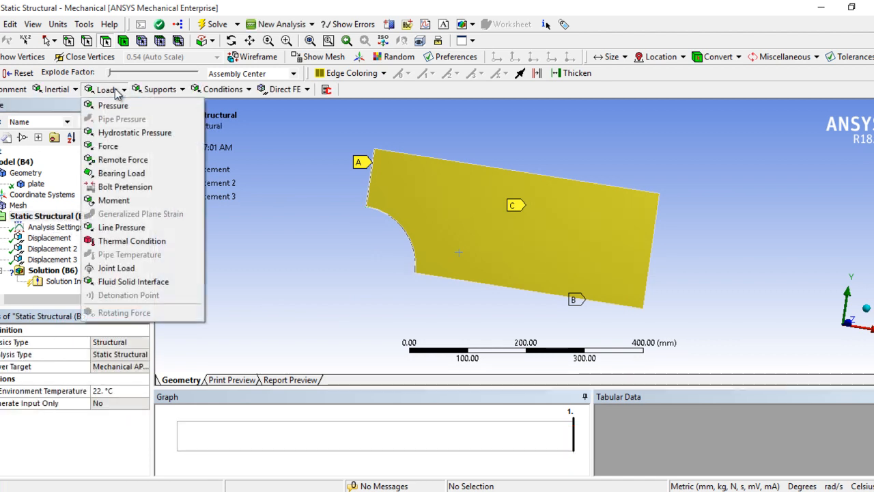
pyautogui.click(113, 106)
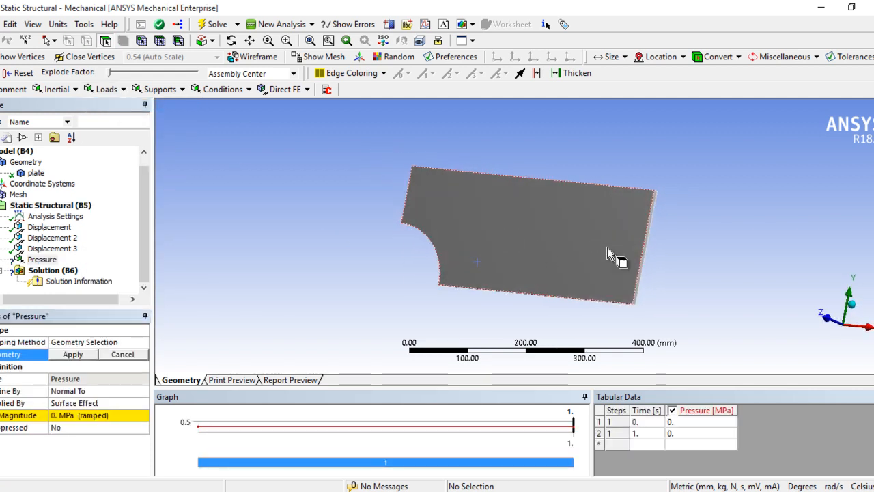
pyautogui.scroll(3, 533, 240)
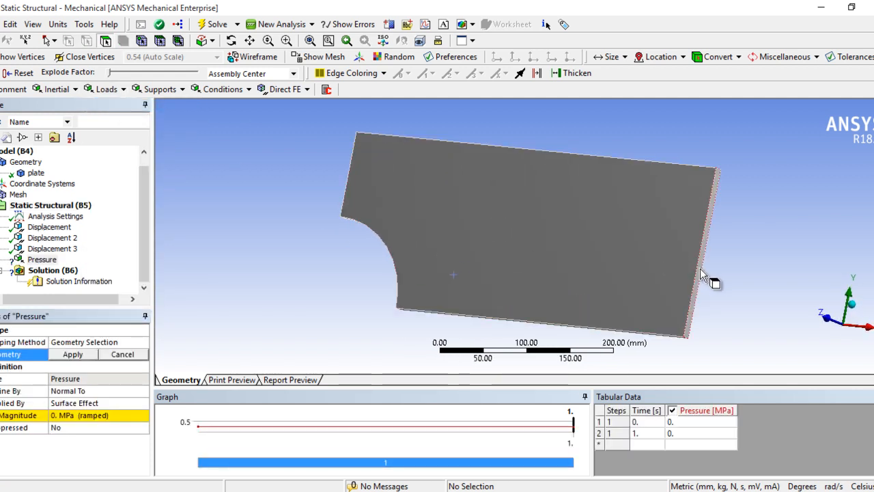
pyautogui.click(704, 275)
pyautogui.click(66, 356)
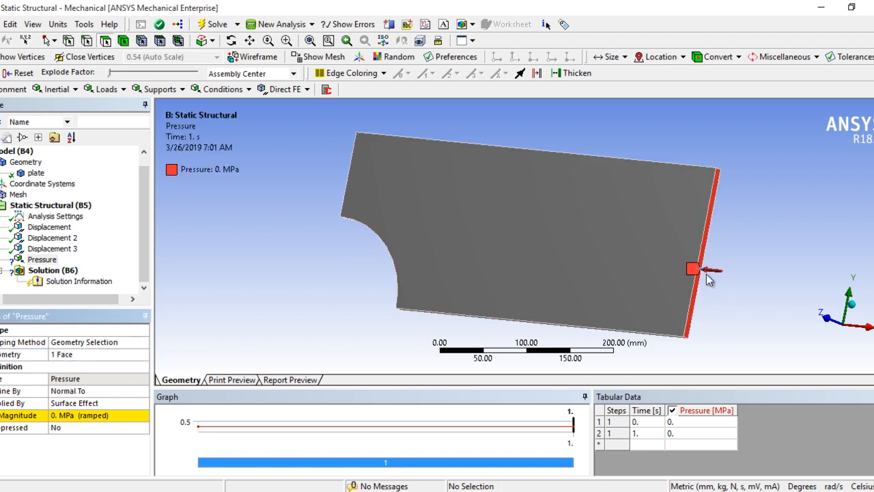
pyautogui.click(69, 415)
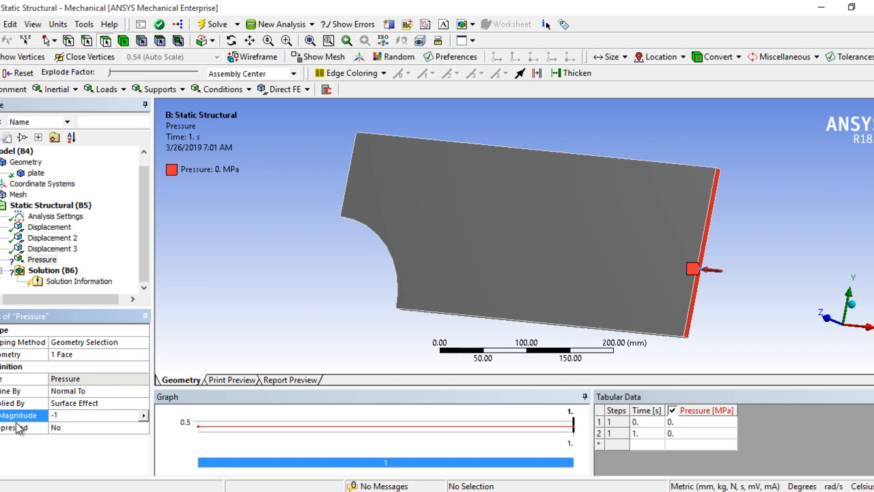
pyautogui.write('-1')
pyautogui.press('Return')
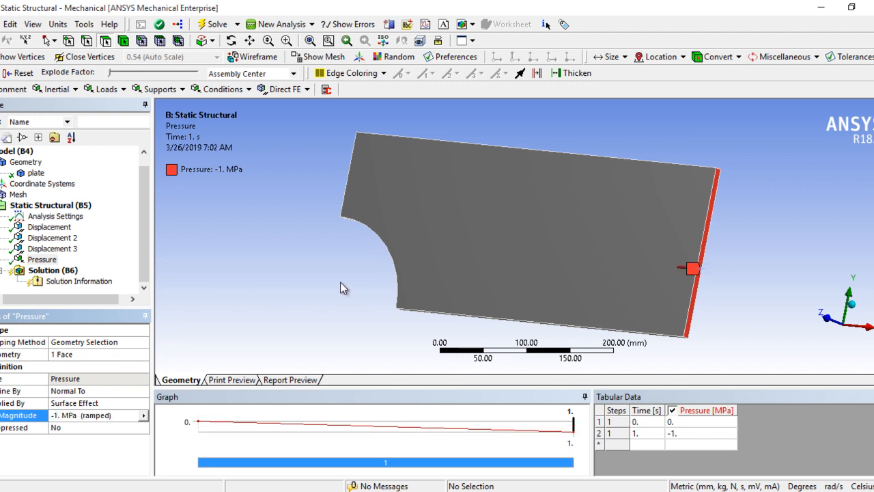
# Step: Display all supports and the pressure load together on the plate and enlarge the graphics area to inspect them
pyautogui.click(61, 207)
pyautogui.moveTo(275, 246); pyautogui.dragTo(324, 237, button='middle')
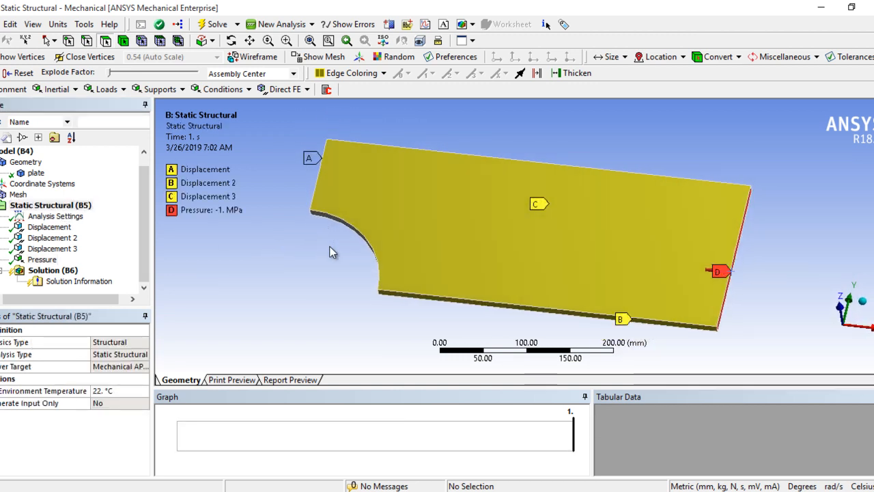
pyautogui.moveTo(667, 387); pyautogui.dragTo(672, 413)
pyautogui.moveTo(387, 295)
pyautogui.mouseDown(button='middle')
pyautogui.moveTo(388, 304)
pyautogui.moveTo(380, 300)
pyautogui.mouseUp(button='middle')
# Step: Add a Normal Stress result along the X axis for all bodies and solve the analysis
pyautogui.click(48, 271)
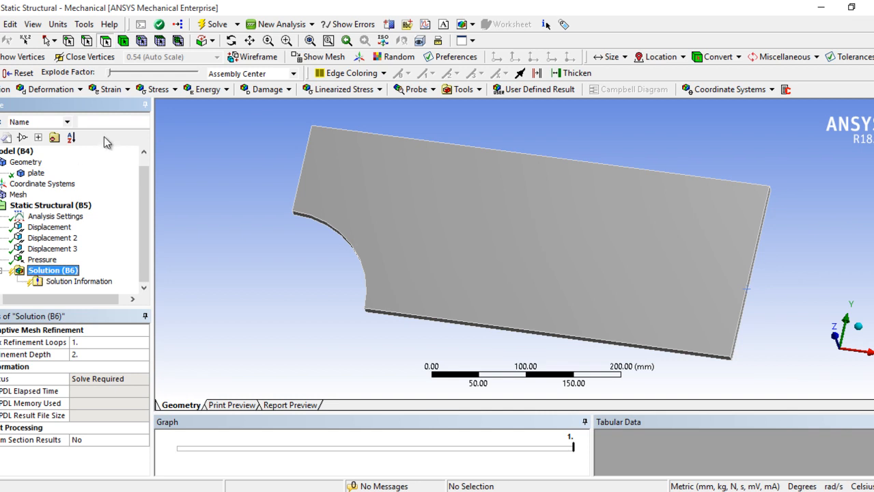
pyautogui.click(175, 90)
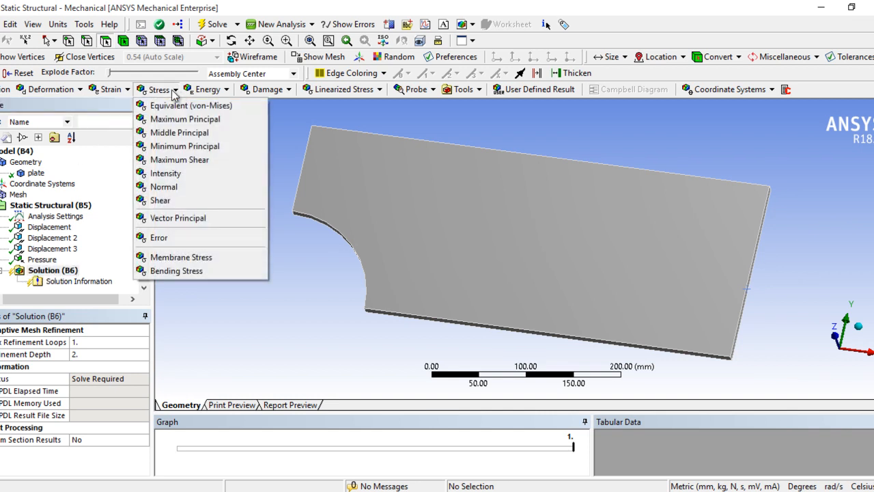
pyautogui.click(172, 189)
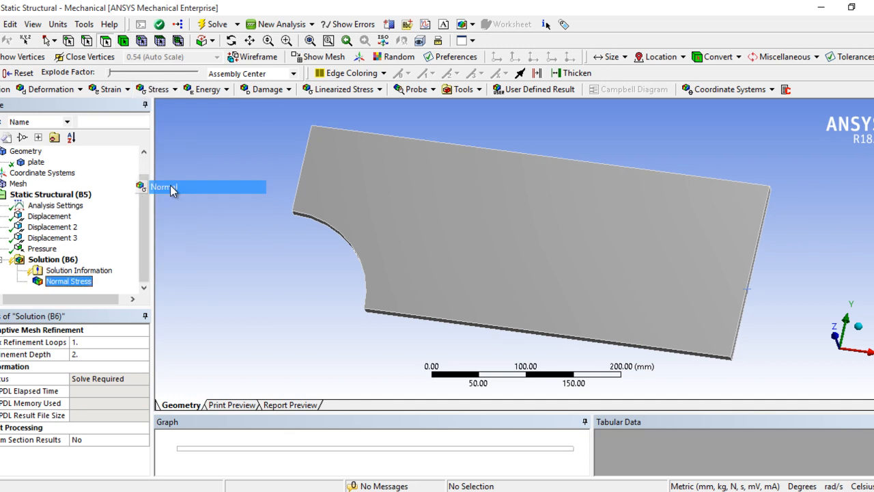
pyautogui.click(251, 312)
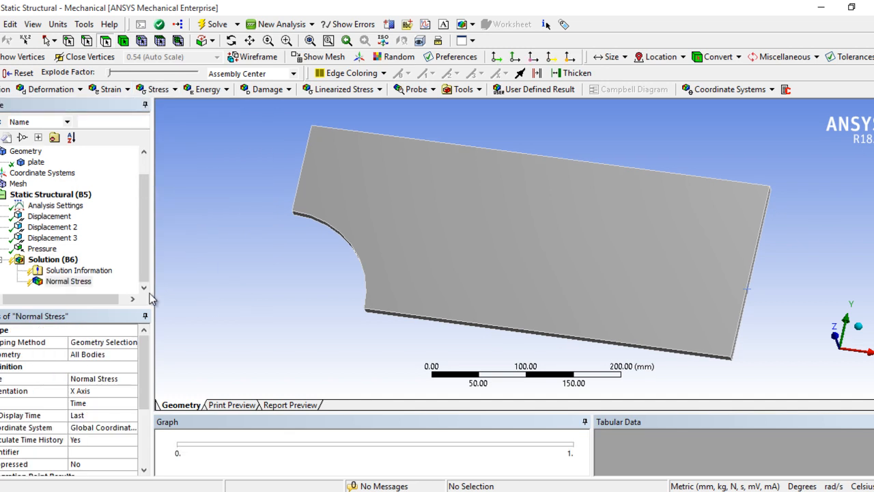
pyautogui.click(213, 25)
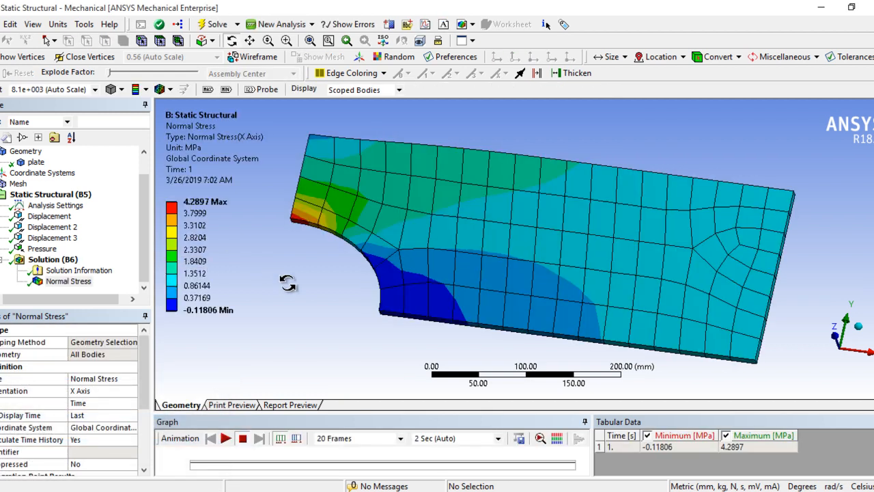
# Step: Play the normal stress result animation, set its duration to 10 seconds, and stop it after viewing
pyautogui.click(226, 439)
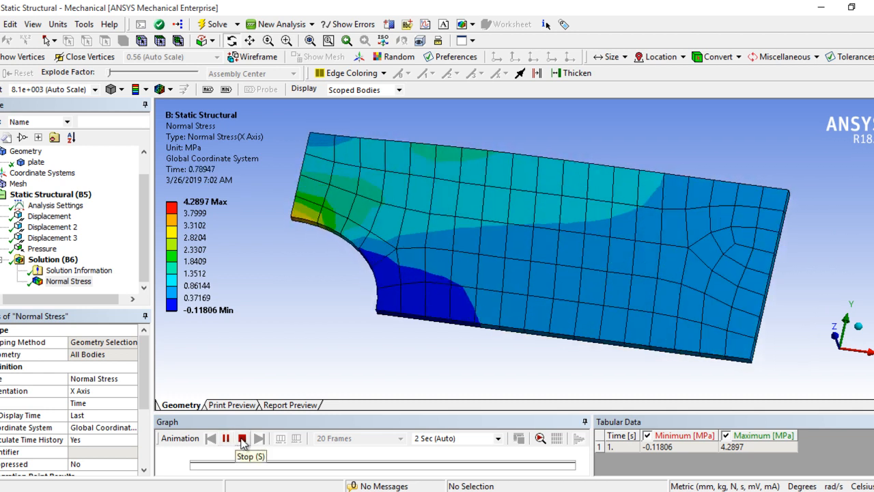
pyautogui.click(498, 438)
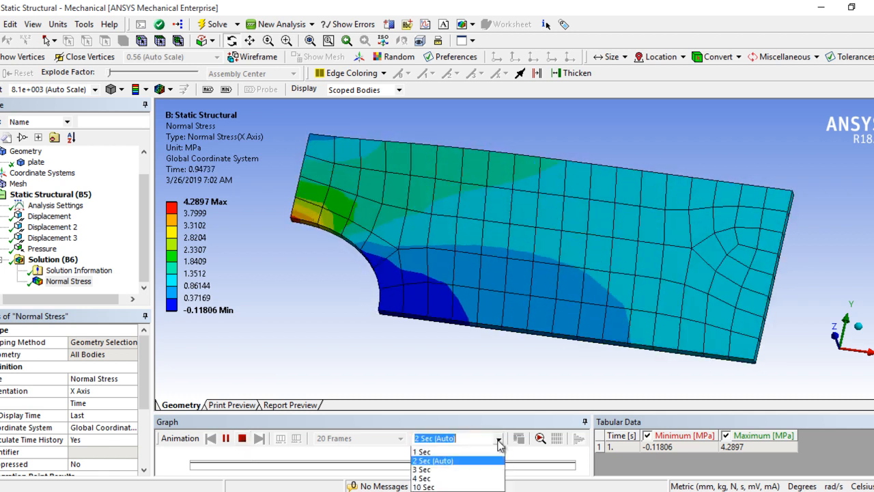
pyautogui.click(430, 490)
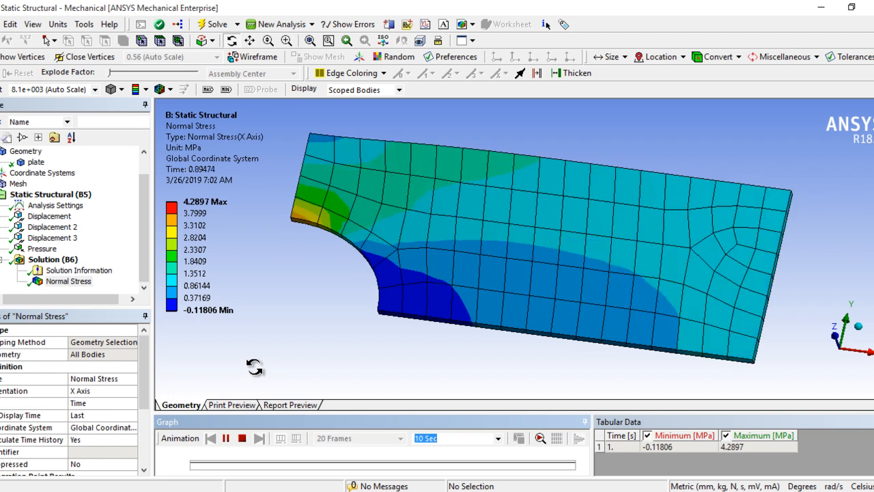
pyautogui.click(242, 440)
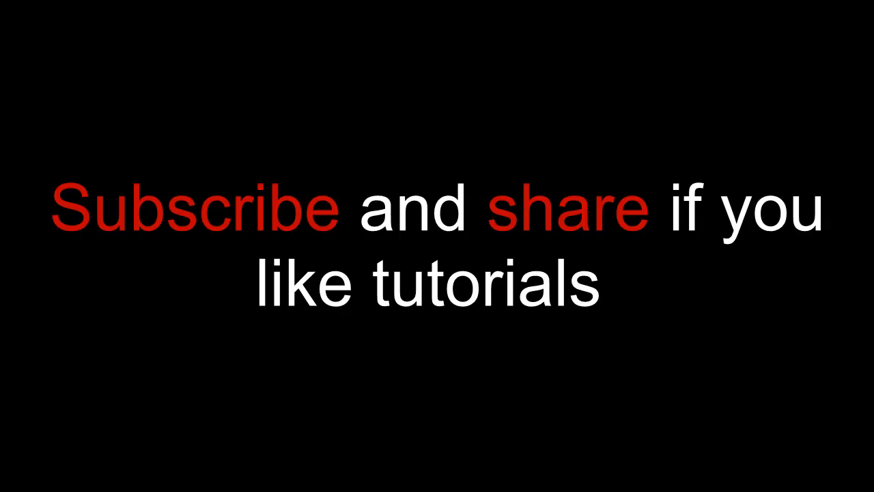